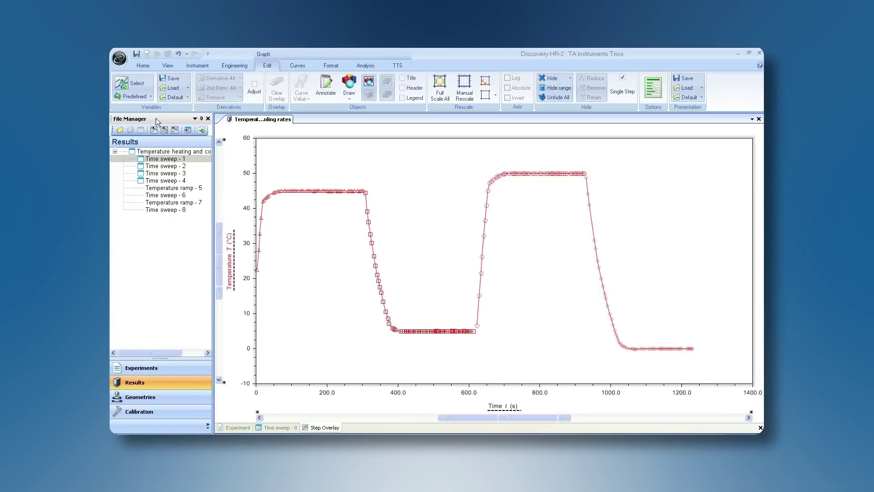
- Show the Time sweep - 8 data table and bring up the application menu's Export choices
left_click(120, 59)
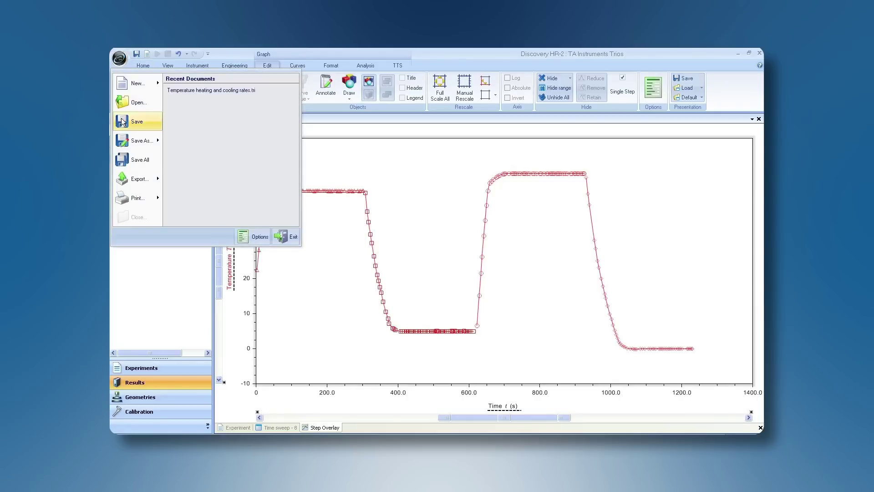
left_click(127, 182)
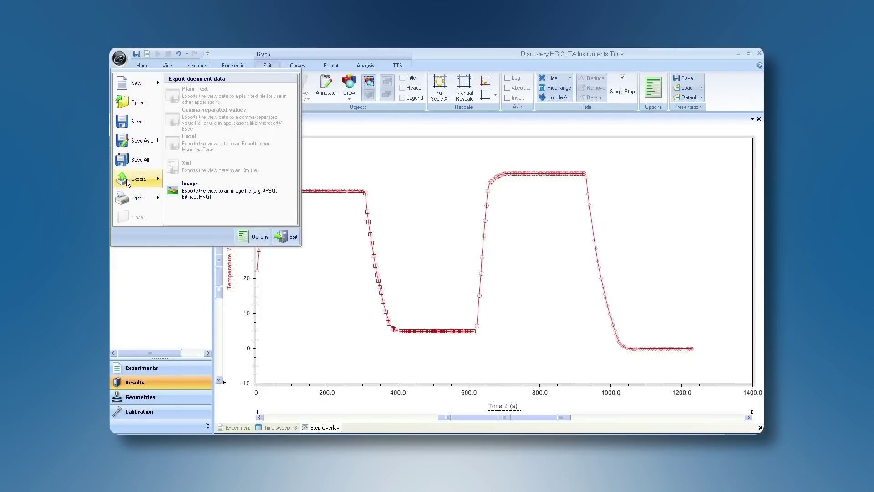
left_click(292, 428)
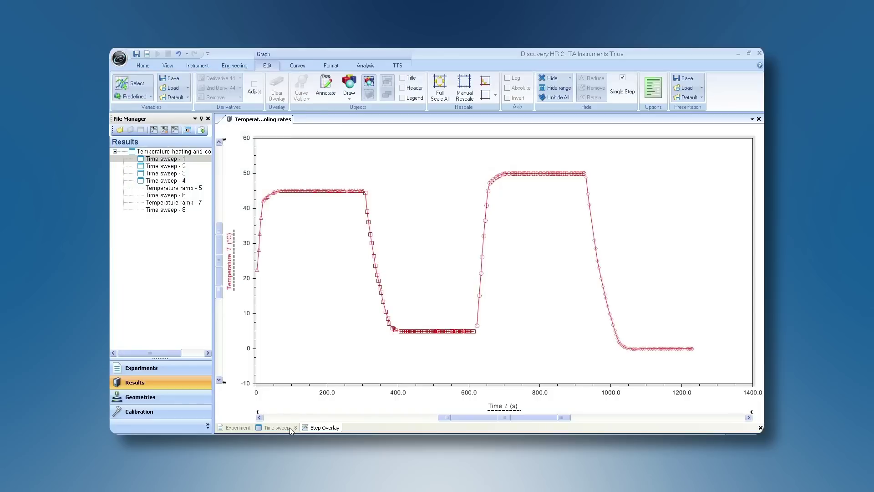
left_click(280, 428)
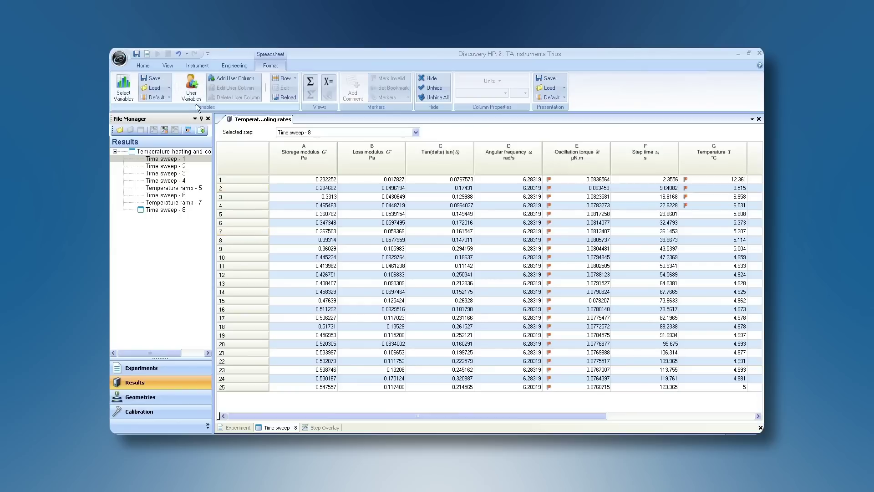
left_click(119, 59)
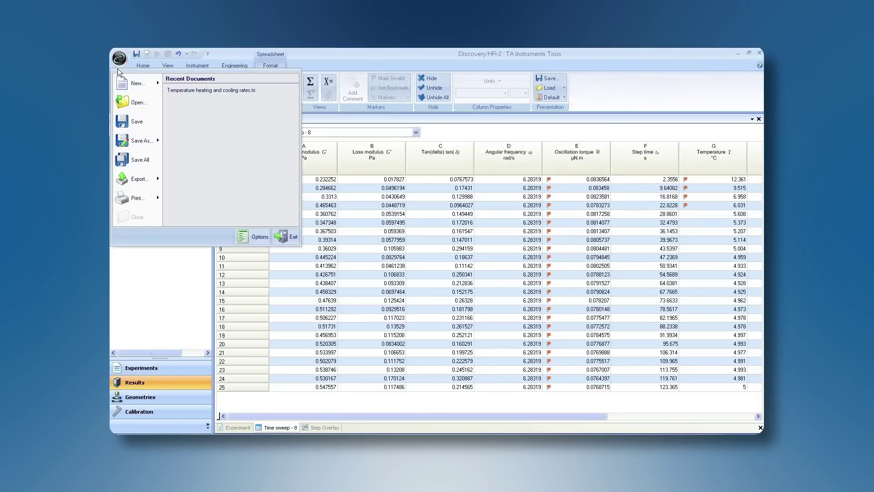
mouse_move(136, 179)
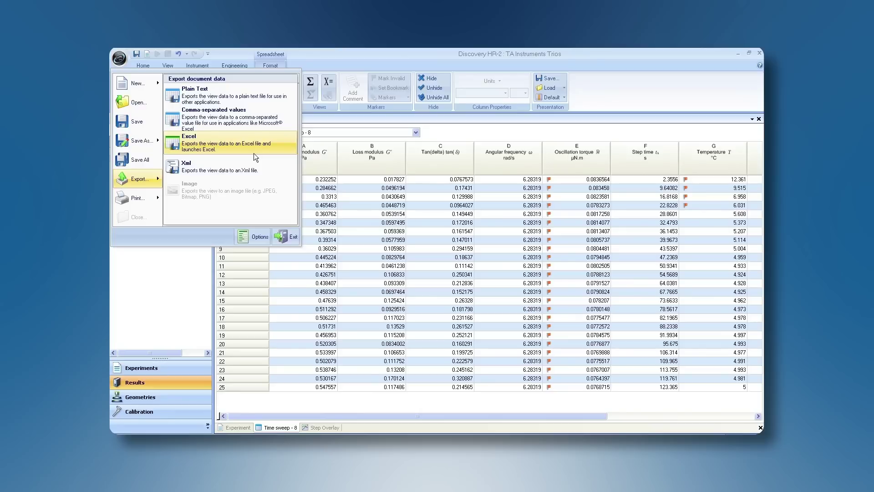
- Start an Excel export with Details set to Headings only and file's-directory export turned off
left_click(253, 151)
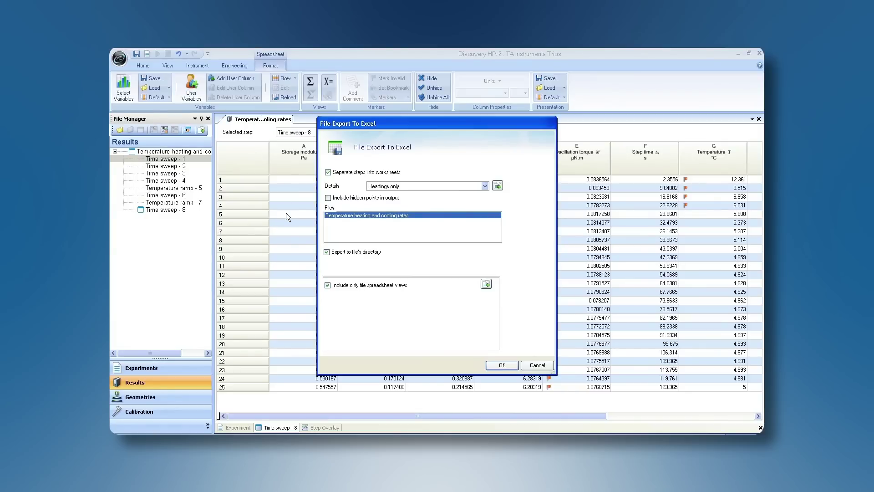
left_click(423, 187)
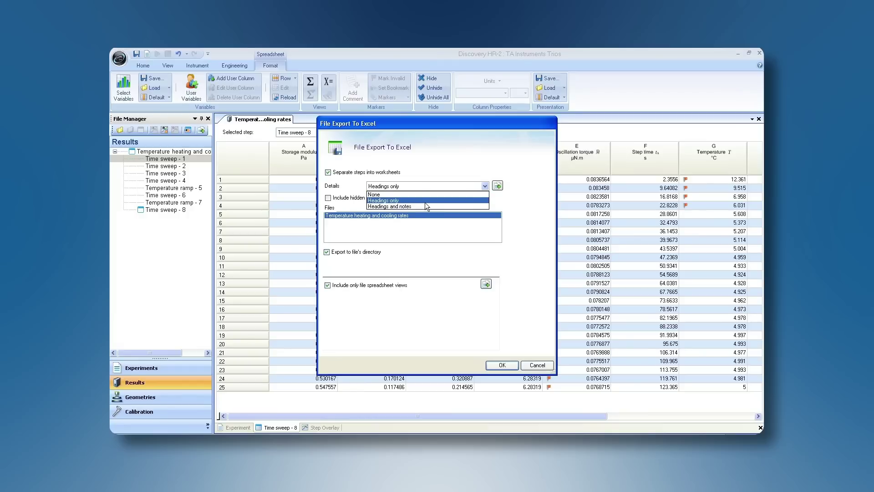
left_click(425, 203)
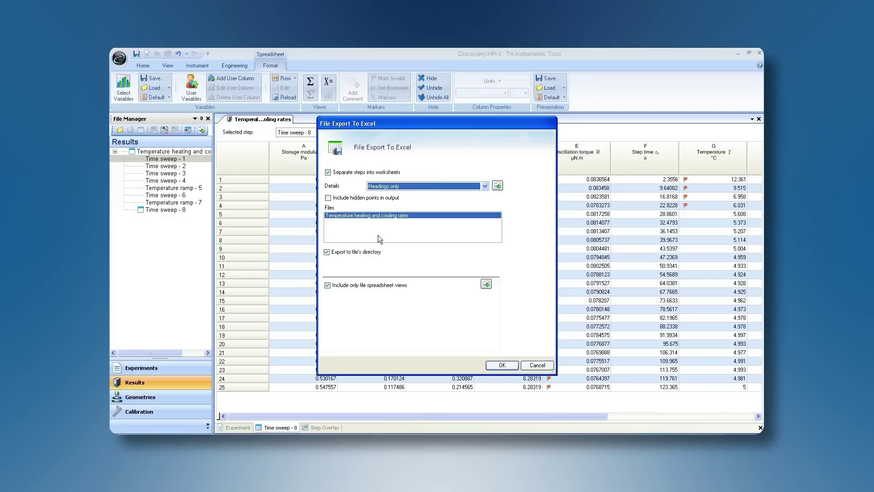
left_click(327, 251)
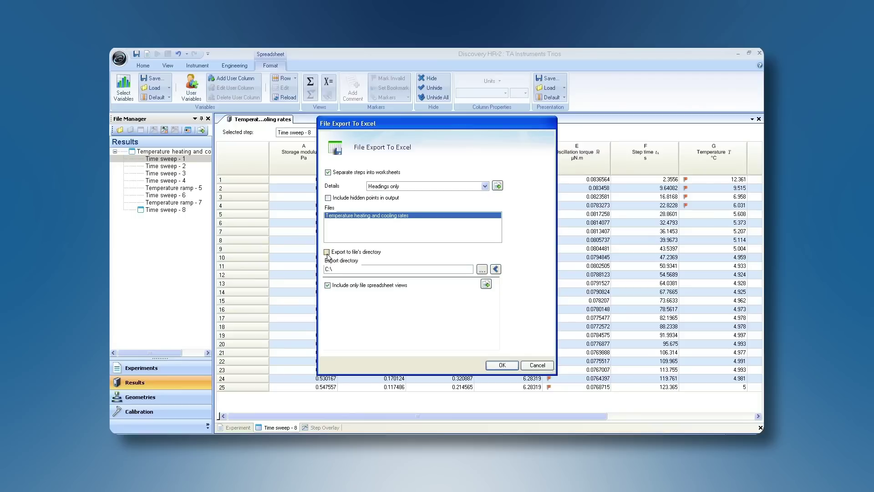
left_click(327, 253)
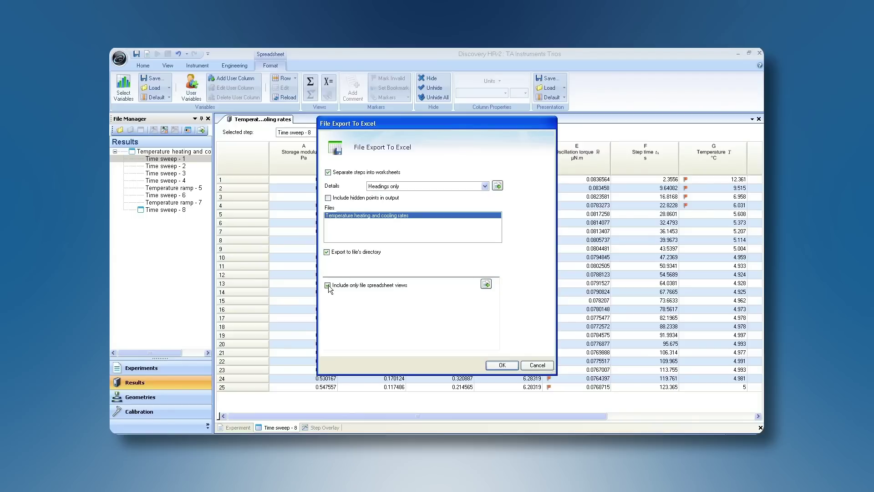
- Export only Time sweep - 1 through Time sweep - 4 to Excel, excluding Time sweep - 8
left_click(328, 286)
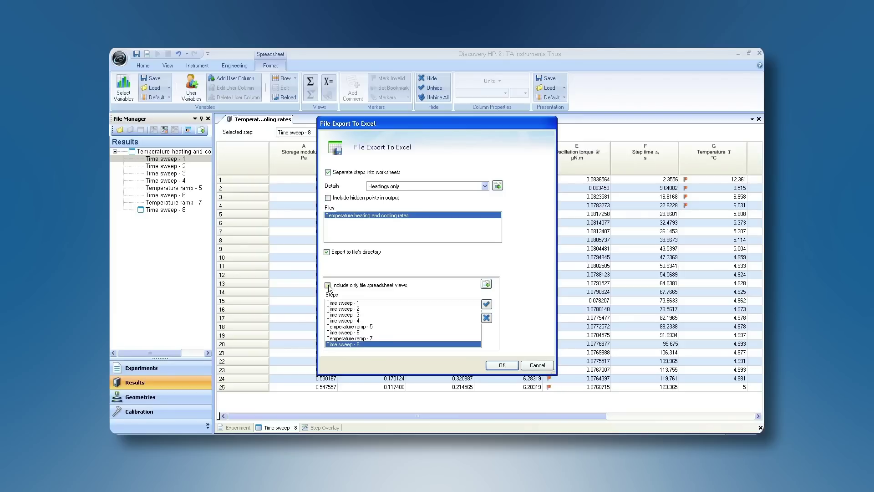
left_click(349, 303)
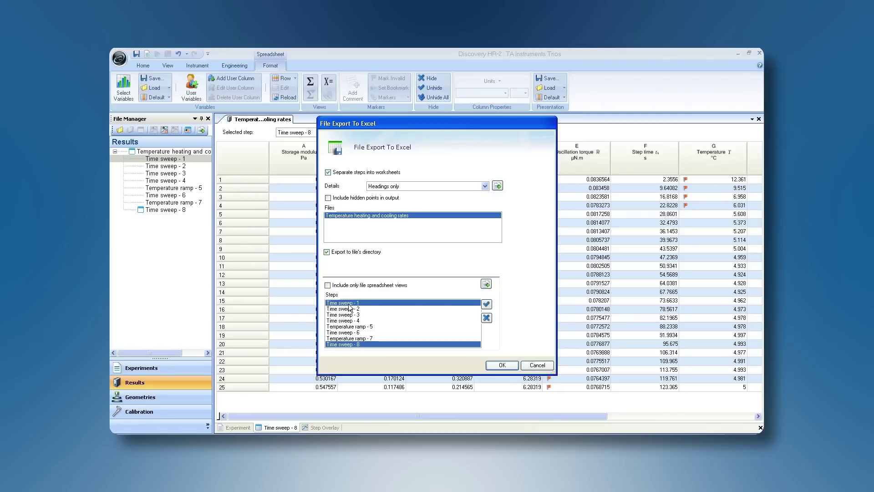
left_click(350, 309)
left_click(350, 310, "ctrl")
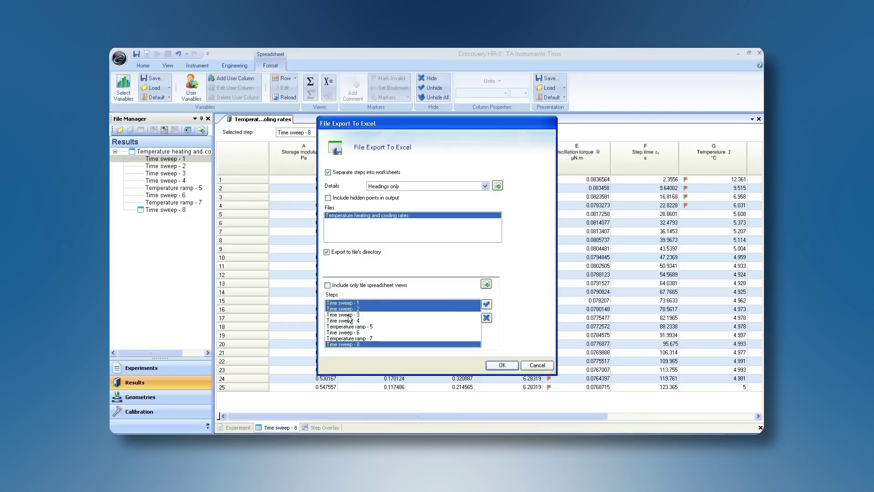
left_click(351, 315, "ctrl")
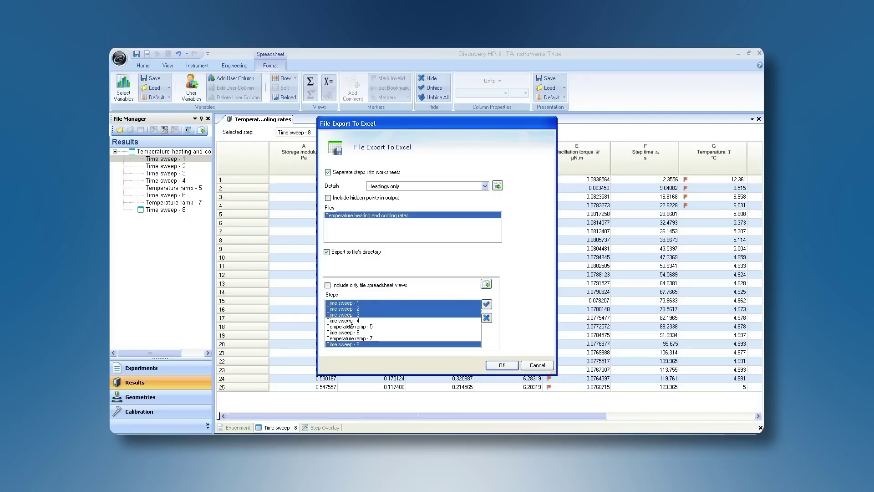
left_click(360, 345, "ctrl")
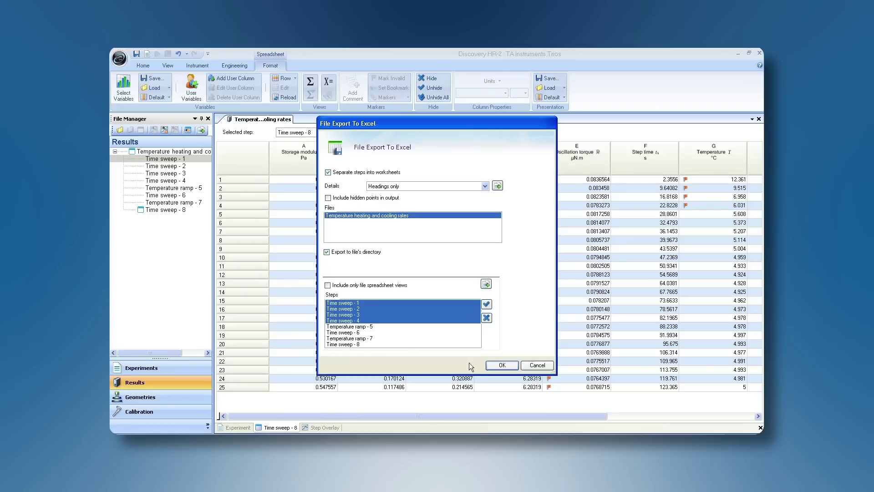
left_click(504, 367)
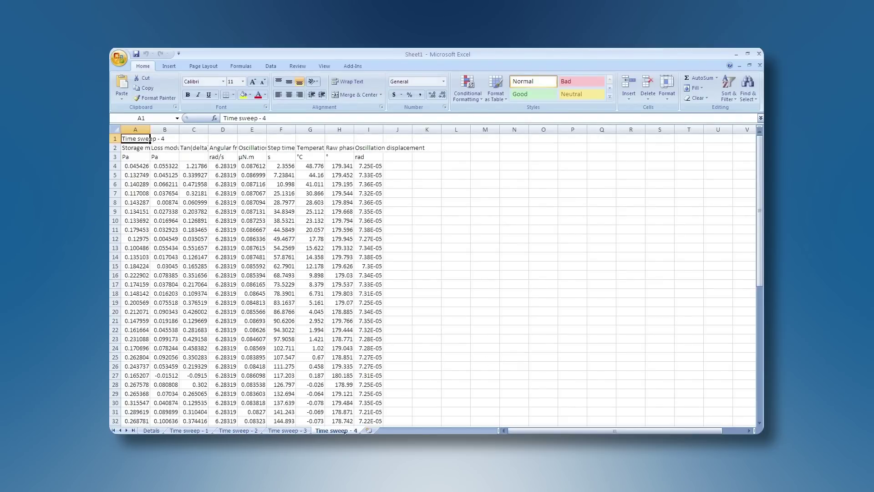
- Check the Time sweep - 3 and Time sweep - 2 worksheets, then view the Details sheet
left_click(301, 432)
left_click(257, 432)
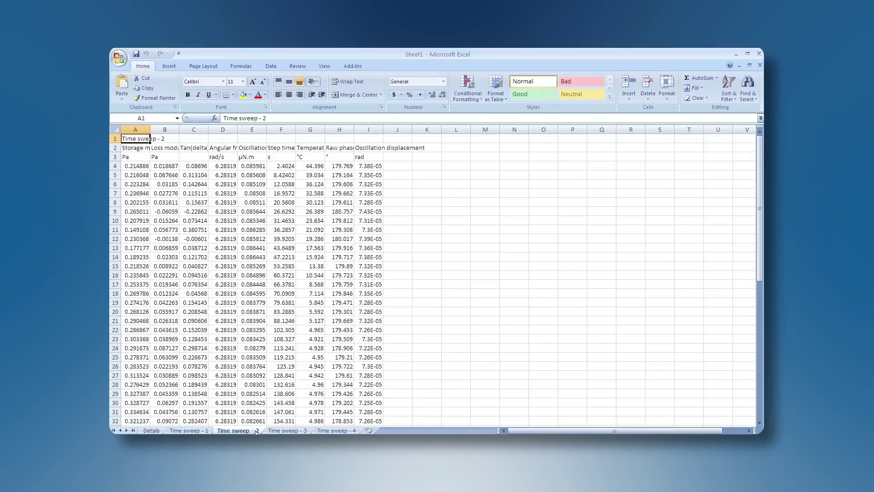
left_click(152, 431)
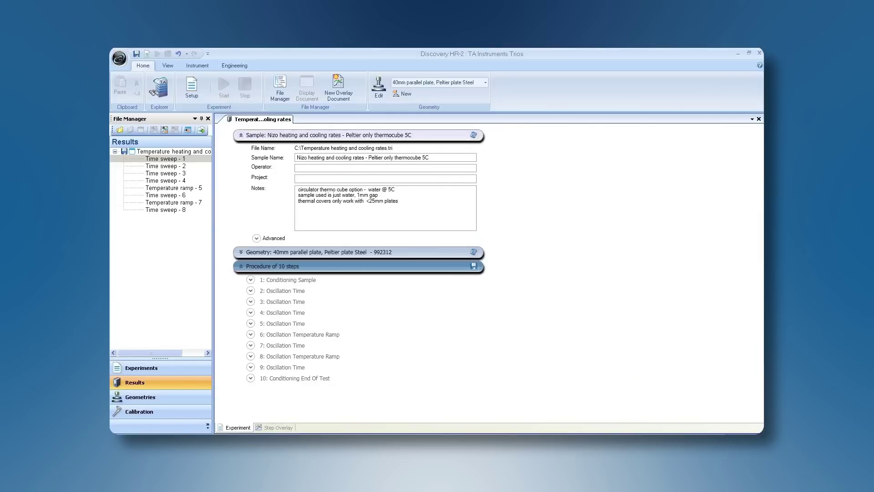
- Select the results file in File Manager and bring up its context menu
left_click(164, 151)
right_click(150, 150)
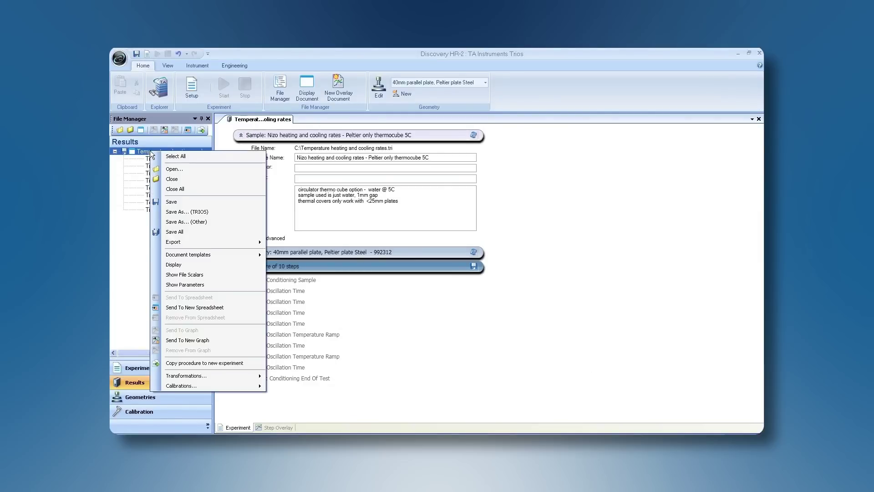